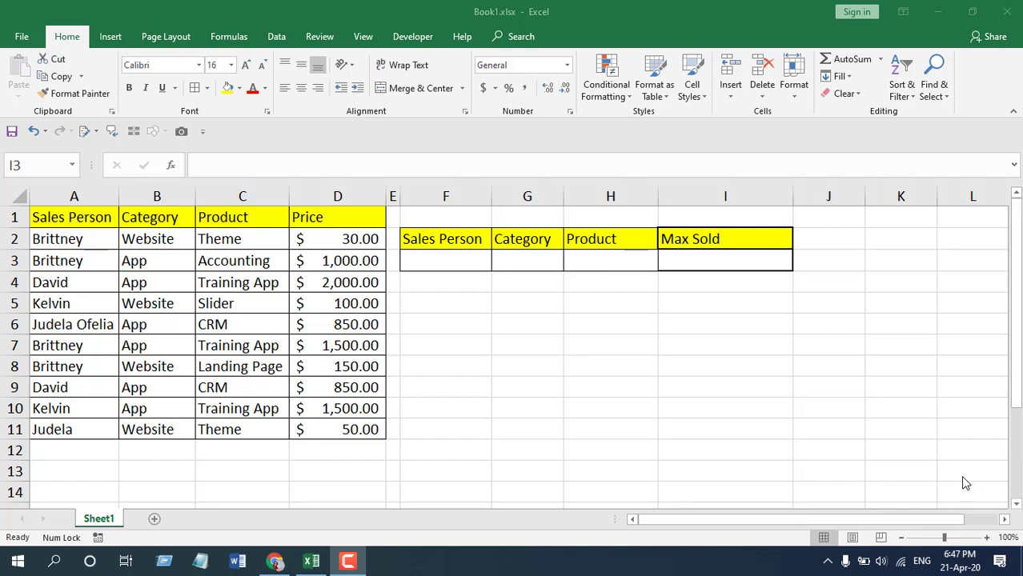
- Point out the Max Sold cell I3 and the Product, Category and Sales Person inputs
{"action": "left_click", "coordinate": [676, 267]}
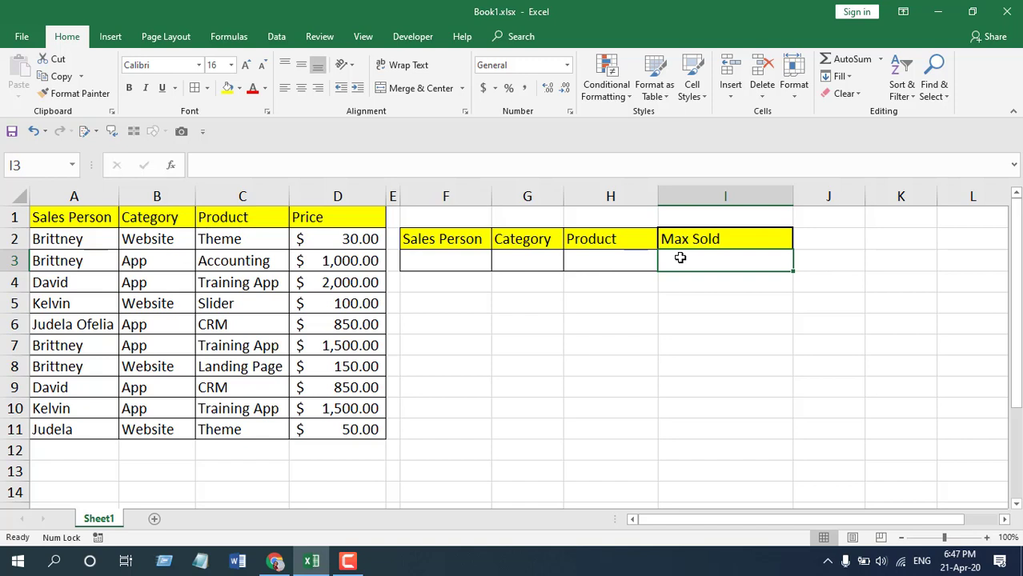
{"action": "left_click", "coordinate": [631, 257]}
{"action": "left_click", "coordinate": [718, 260]}
{"action": "left_click", "coordinate": [590, 262]}
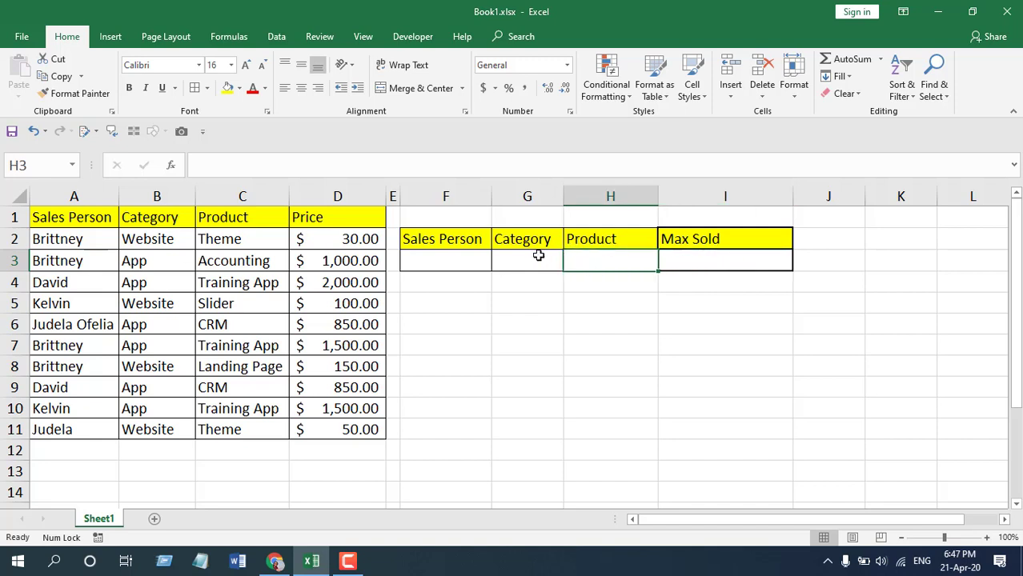
{"action": "left_click", "coordinate": [538, 251]}
{"action": "left_click", "coordinate": [703, 259]}
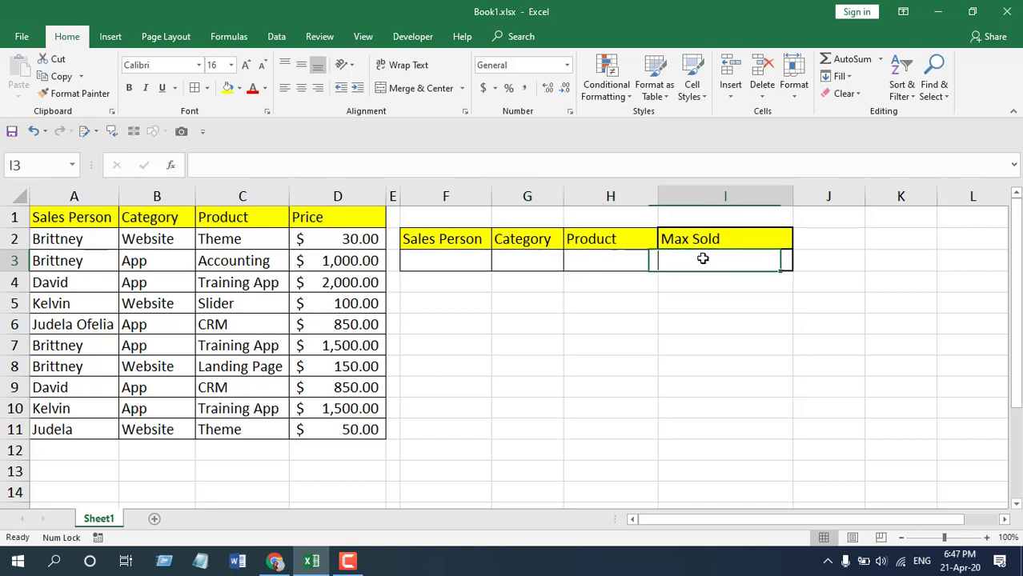
{"action": "left_click", "coordinate": [625, 255]}
{"action": "left_click", "coordinate": [533, 267]}
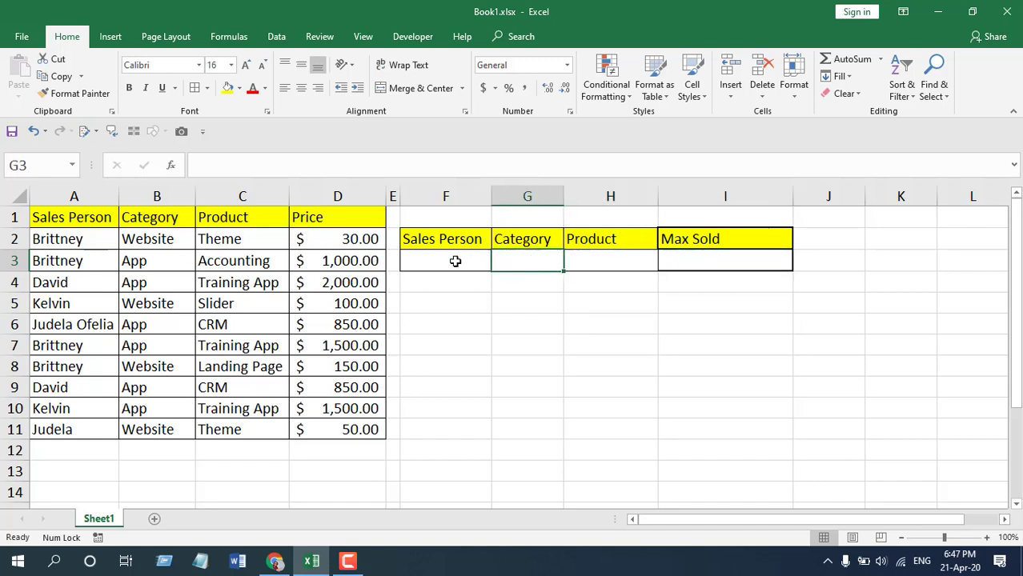
{"action": "left_click", "coordinate": [447, 260]}
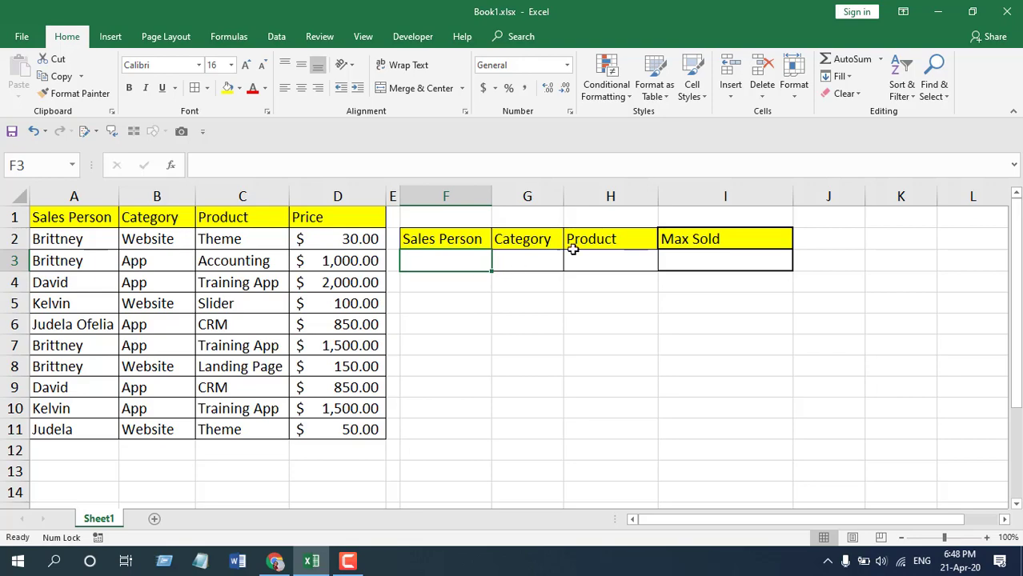
- Start a MAXIFS formula in I3 from the =ma autocomplete list
{"action": "double_click", "coordinate": [706, 258]}
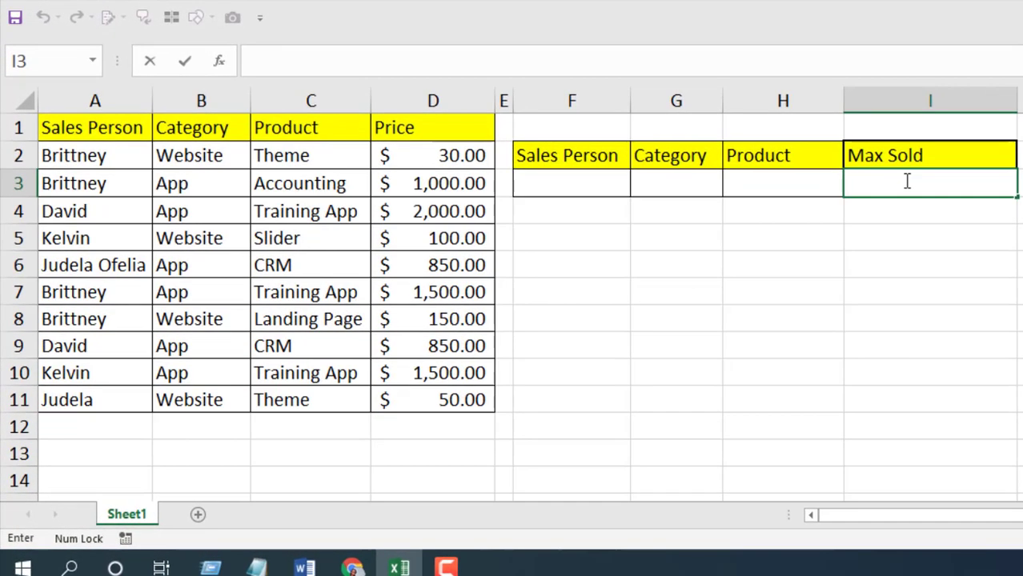
{"action": "type", "text": "=ma"}
{"action": "left_click", "coordinate": [890, 258]}
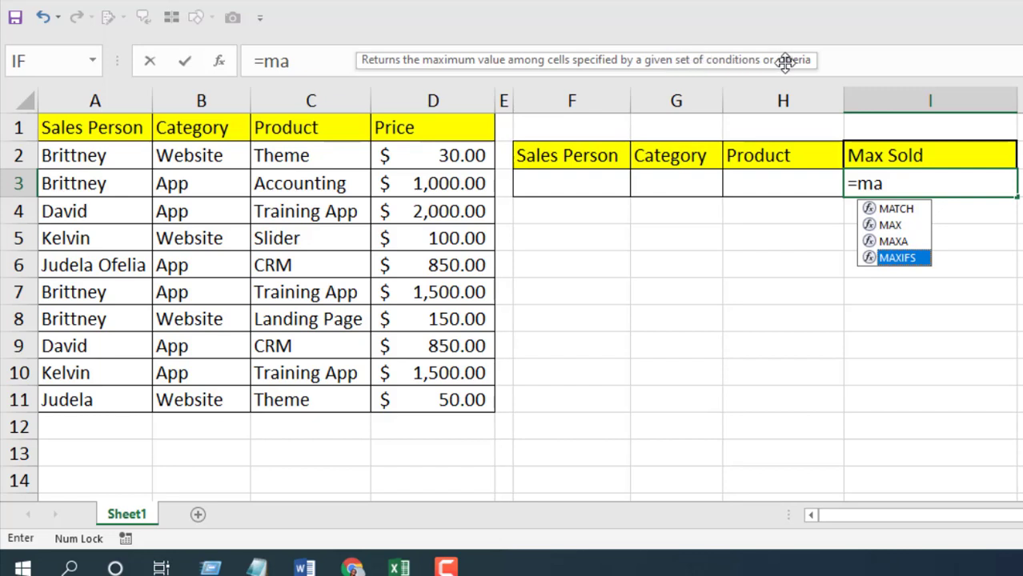
{"action": "double_click", "coordinate": [902, 257]}
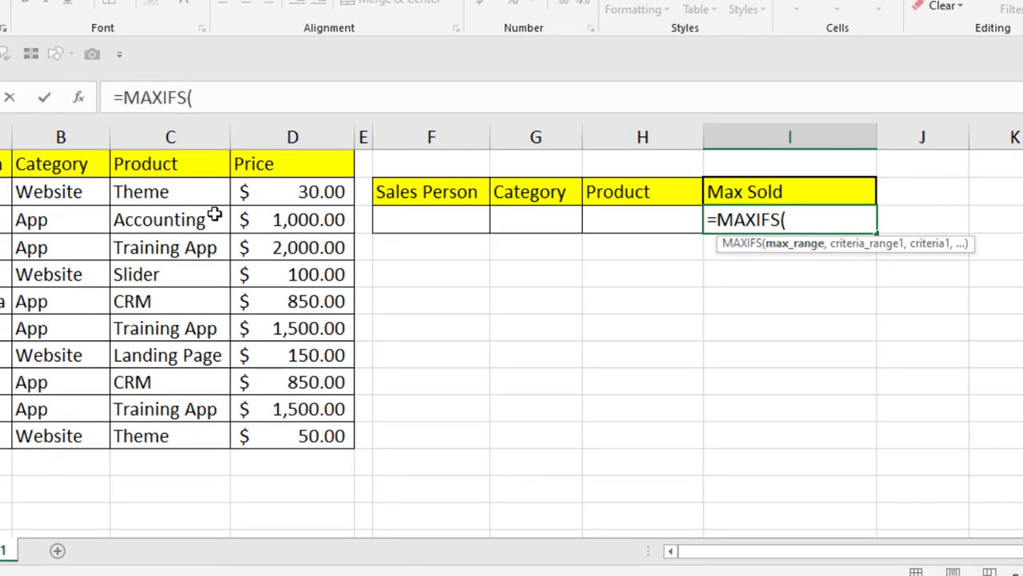
- Complete the formula as =MAXIFS(D2:D11,C2:C11,H3) and commit it
{"action": "left_click_drag", "start_coordinate": [283, 196], "coordinate": [281, 441]}
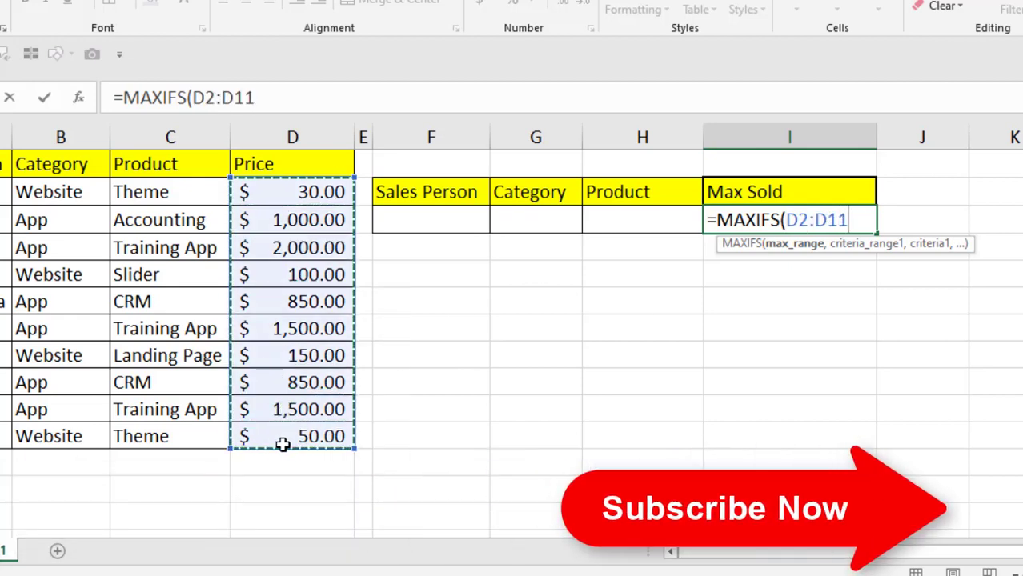
{"action": "type", "text": ","}
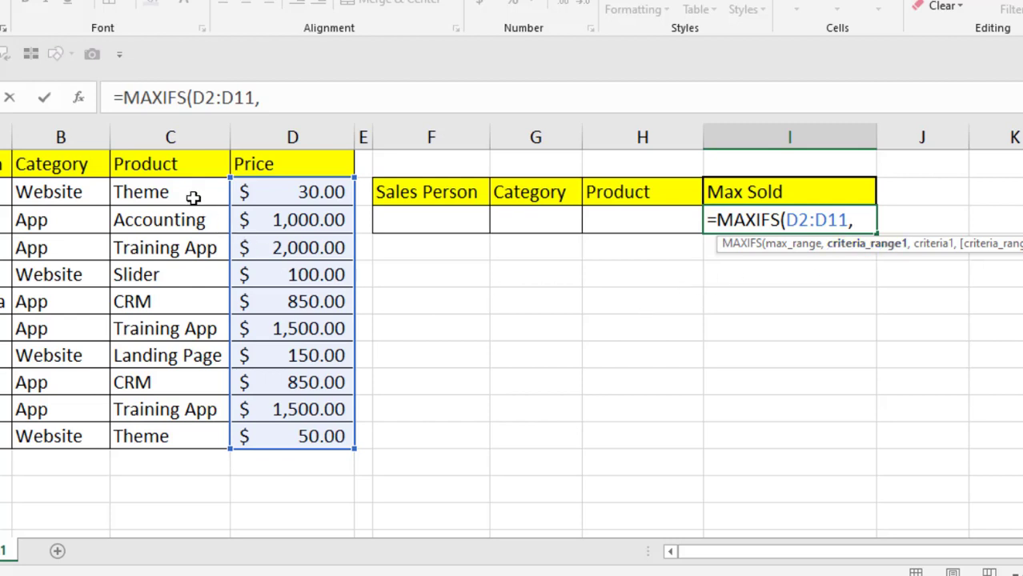
{"action": "left_click_drag", "start_coordinate": [185, 193], "coordinate": [186, 435]}
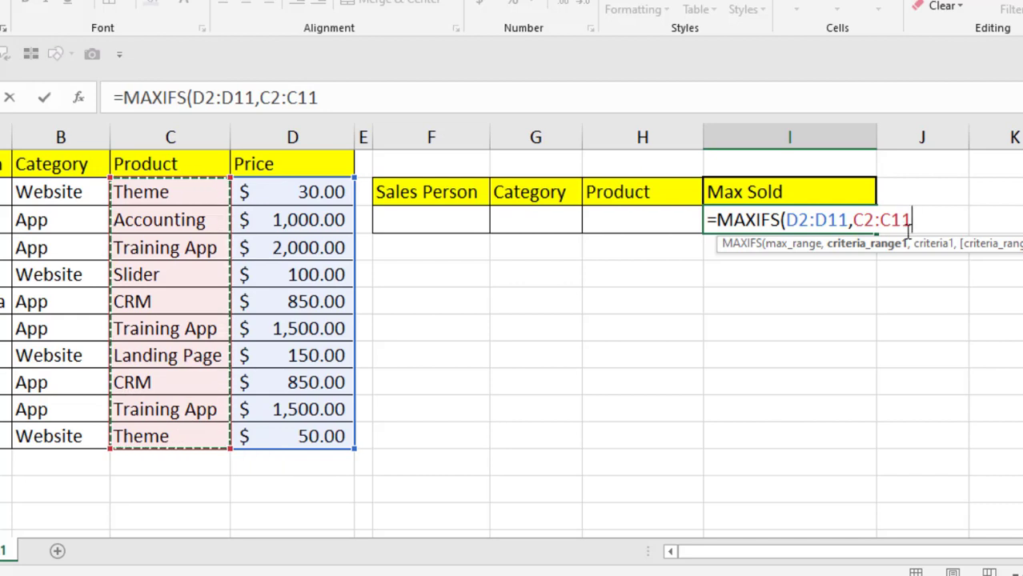
{"action": "type", "text": ","}
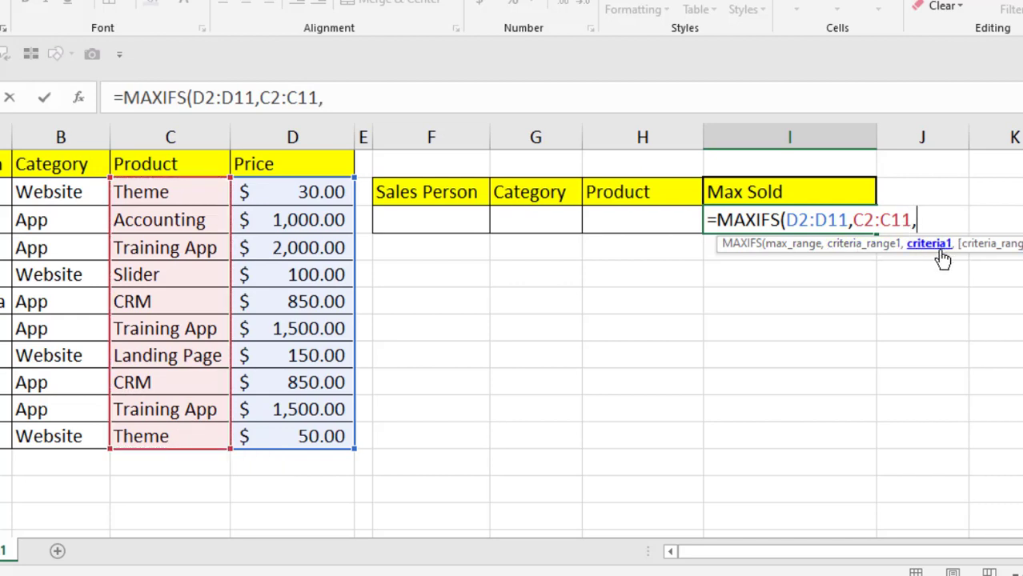
{"action": "left_click", "coordinate": [645, 222]}
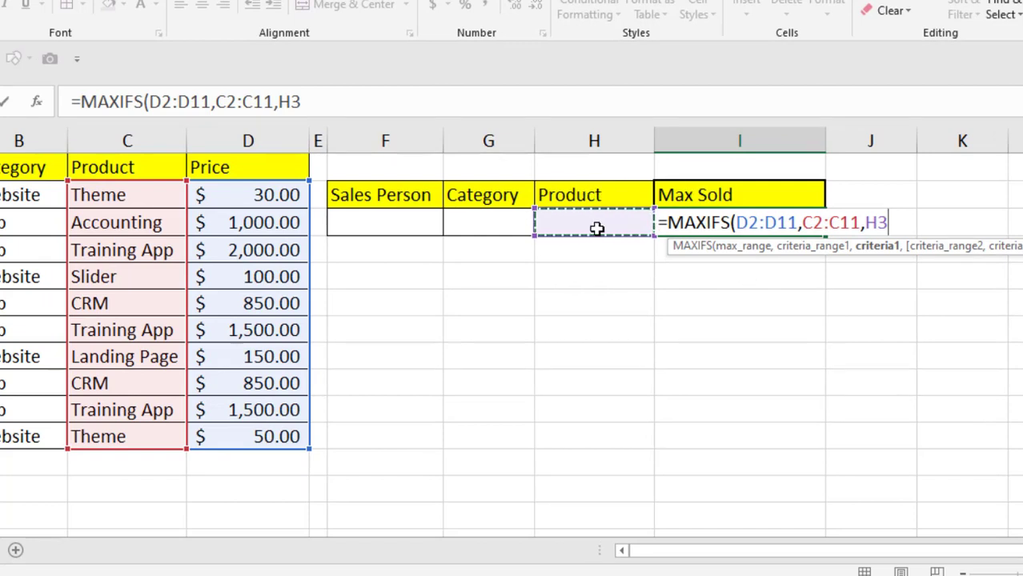
{"action": "type", "text": ")"}
{"action": "key", "text": "Return"}
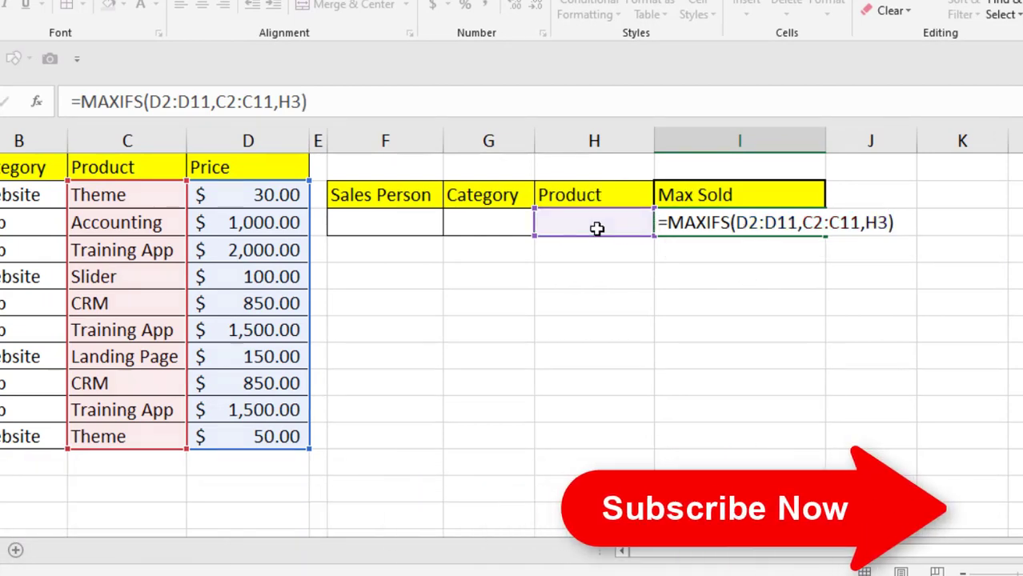
- Paste Training App from C4 into the Product cell H3
{"action": "left_click", "coordinate": [598, 227]}
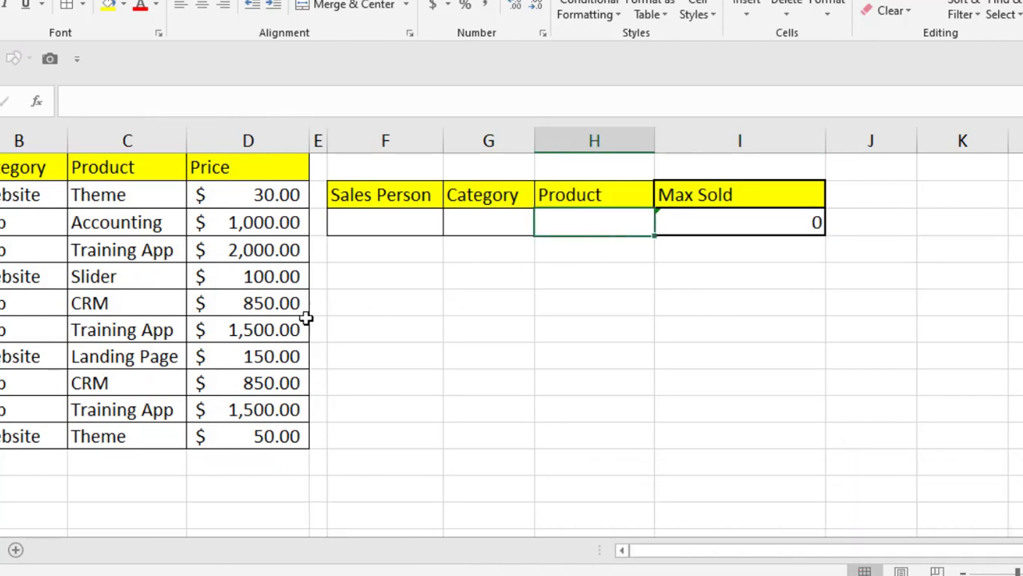
{"action": "left_click", "coordinate": [128, 249]}
{"action": "key", "text": "ctrl+c"}
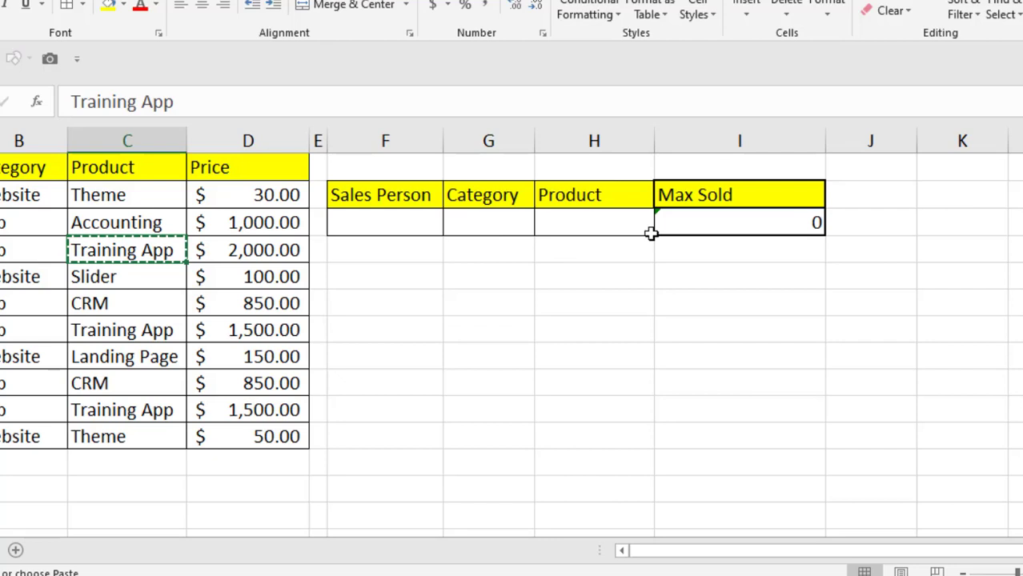
{"action": "right_click", "coordinate": [592, 218]}
{"action": "left_click", "coordinate": [626, 258]}
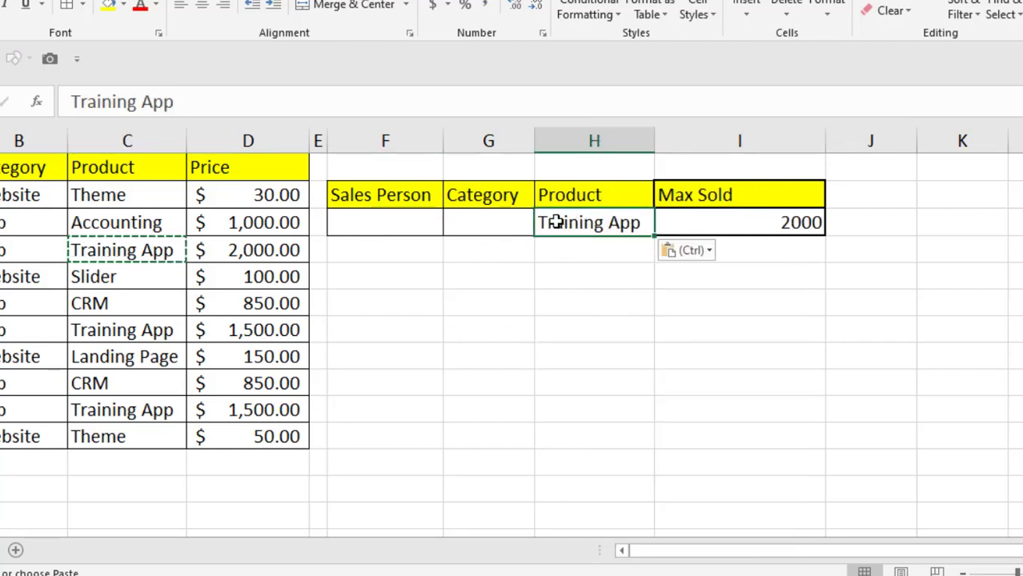
- Replace H3 with Accounting from C3 and give I3 Accounting currency format
{"action": "right_click", "coordinate": [110, 222]}
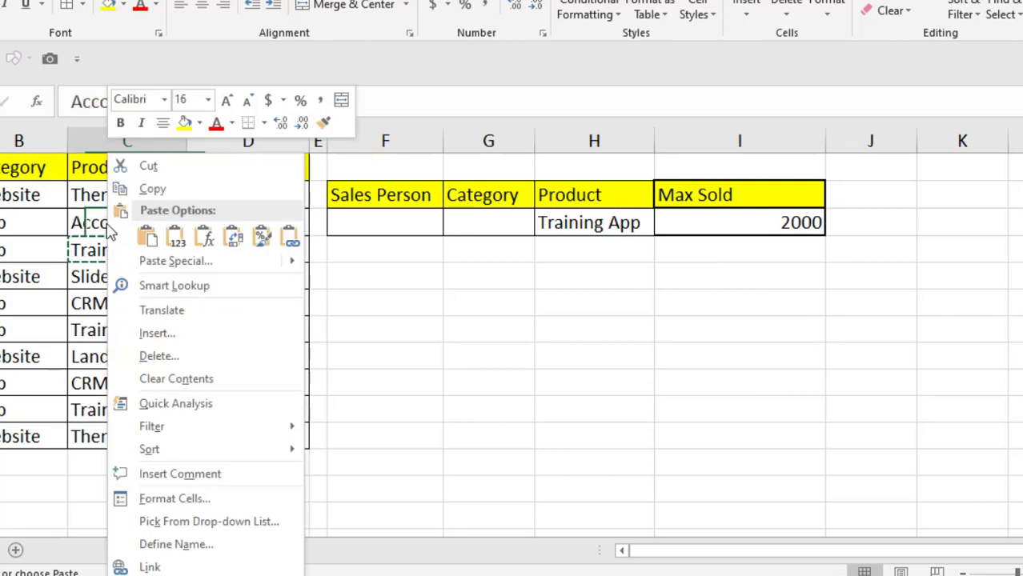
{"action": "left_click", "coordinate": [155, 191]}
{"action": "left_click", "coordinate": [555, 219]}
{"action": "right_click", "coordinate": [556, 220]}
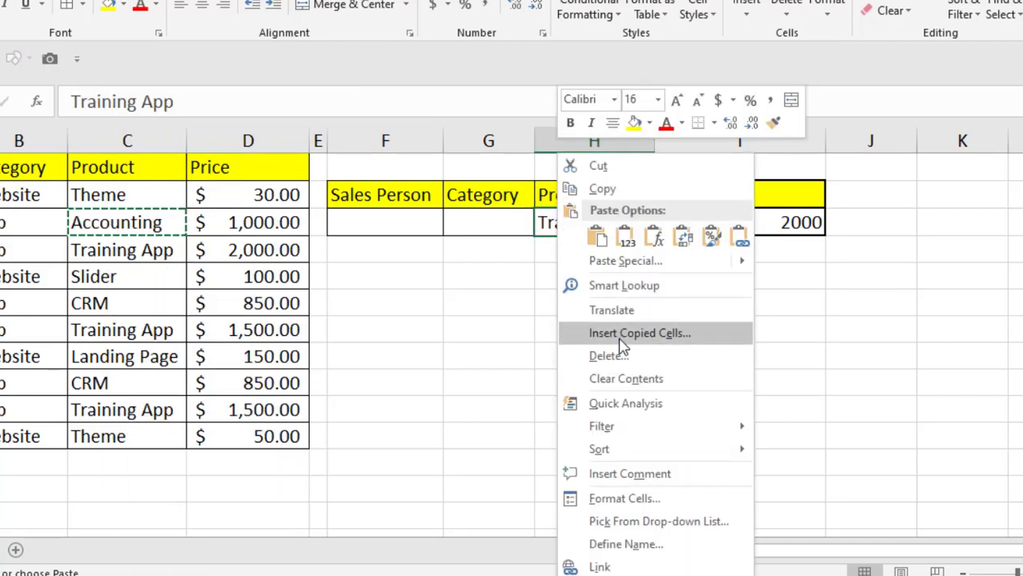
{"action": "left_click", "coordinate": [596, 236]}
{"action": "left_click", "coordinate": [782, 229]}
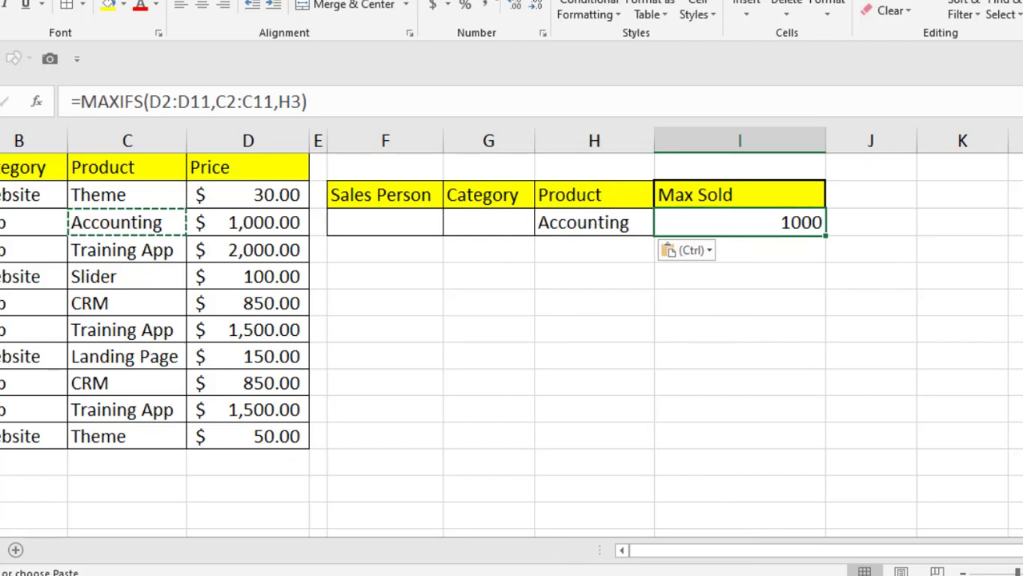
{"action": "left_click", "coordinate": [432, 5]}
{"action": "key", "text": "Left"}
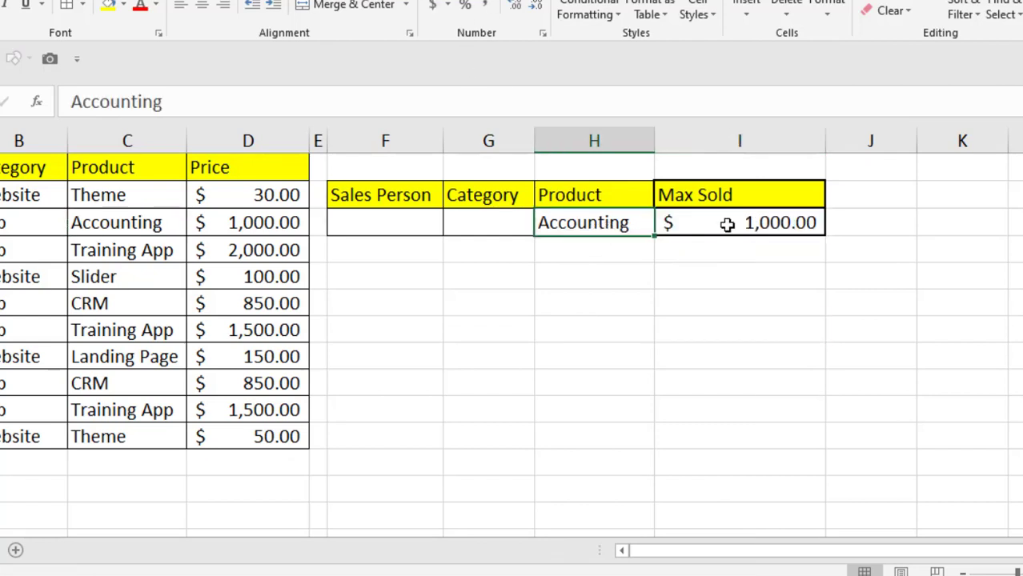
- Extend the I3 formula to =MAXIFS(D2:D11,C2:C11,H3,B2:B11,G3) and commit it
{"action": "double_click", "coordinate": [776, 223]}
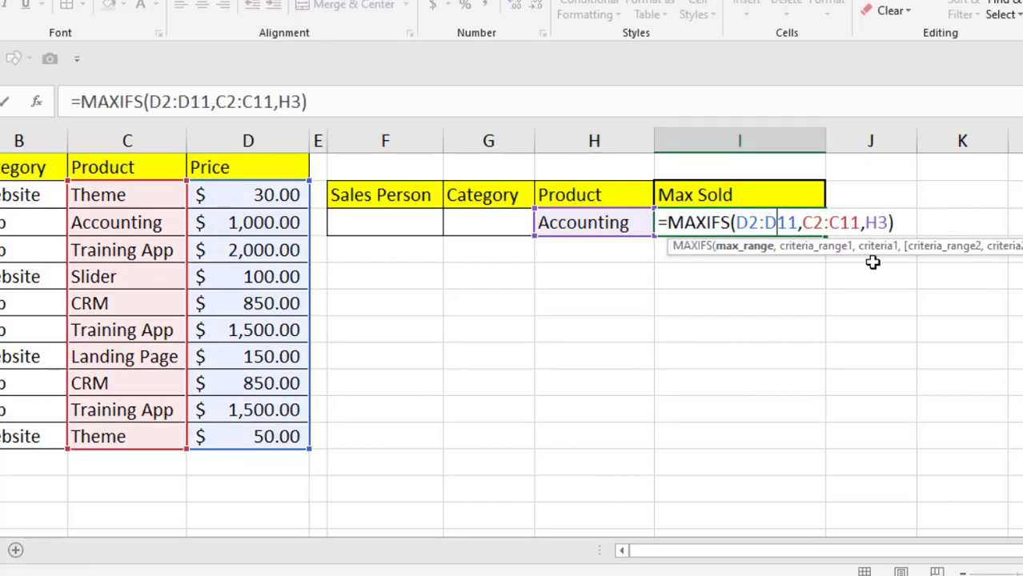
{"action": "left_click", "coordinate": [890, 222]}
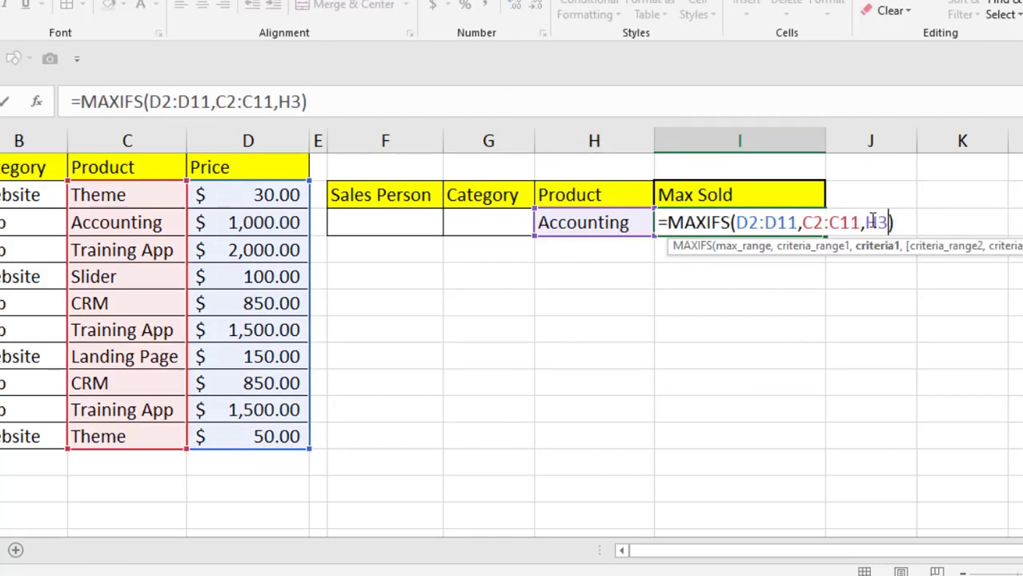
{"action": "type", "text": ","}
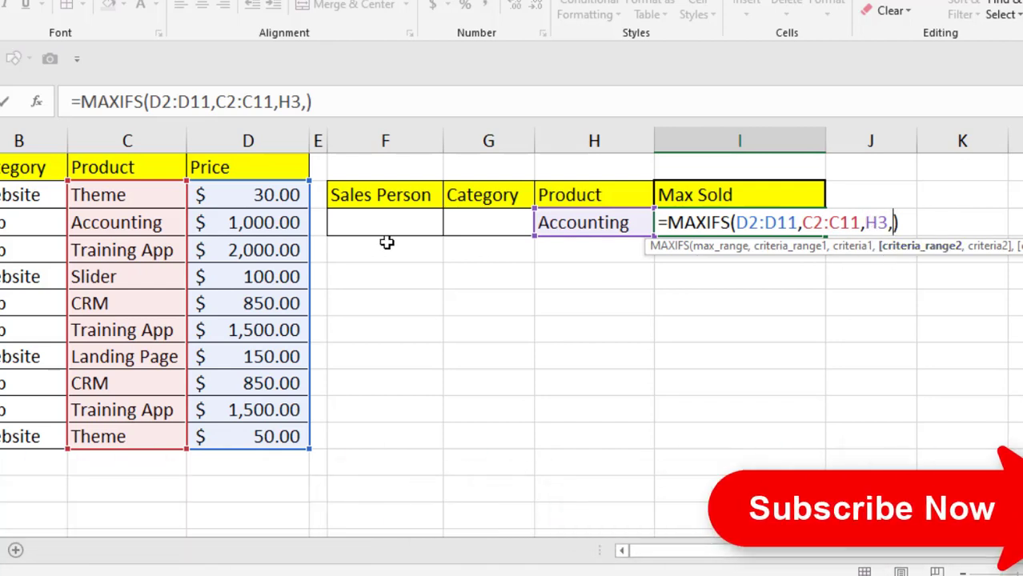
{"action": "left_click_drag", "start_coordinate": [3, 197], "coordinate": [2, 432]}
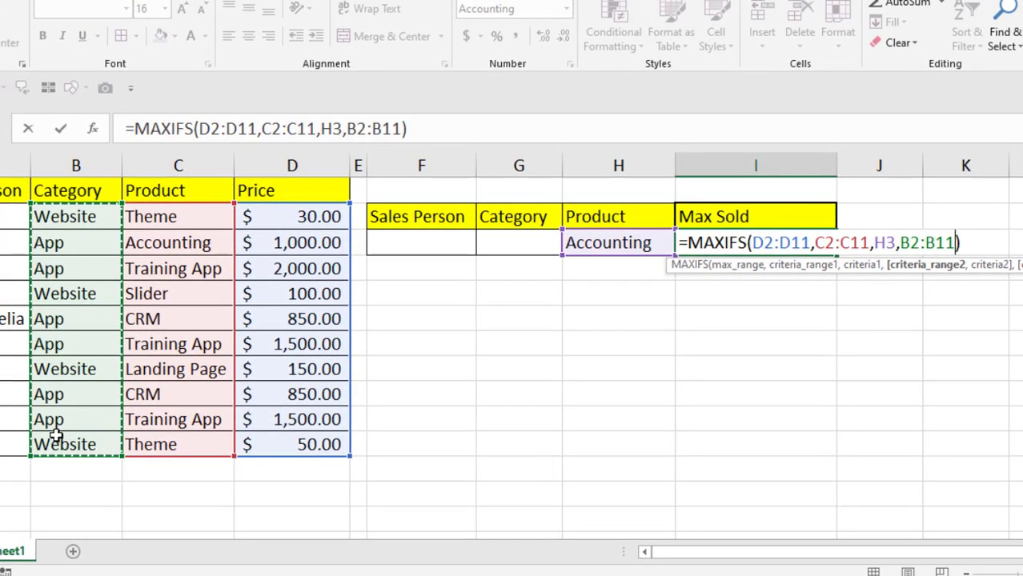
{"action": "type", "text": ","}
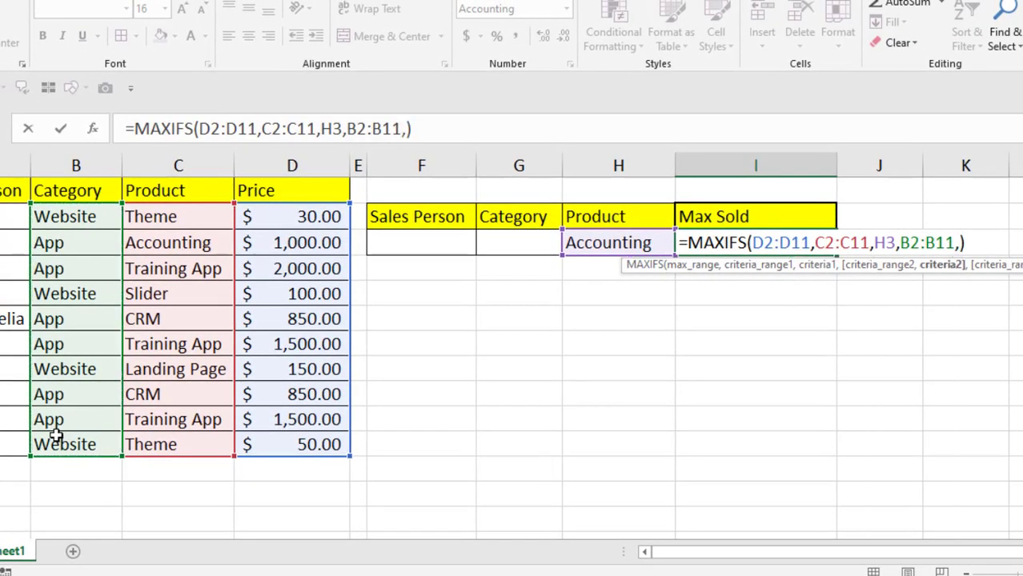
{"action": "left_click", "coordinate": [527, 244]}
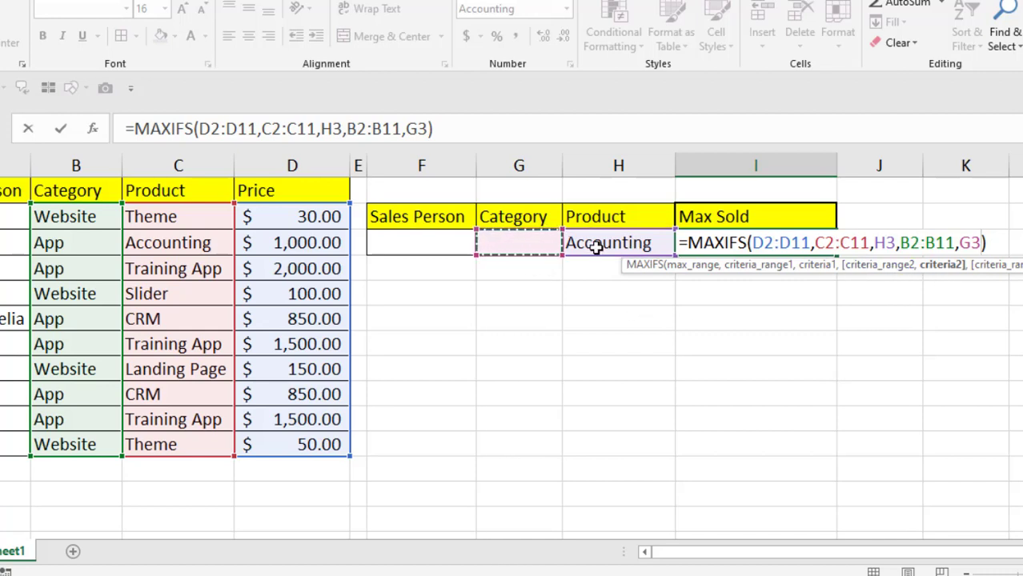
{"action": "key", "text": "Return"}
{"action": "left_click", "coordinate": [538, 244]}
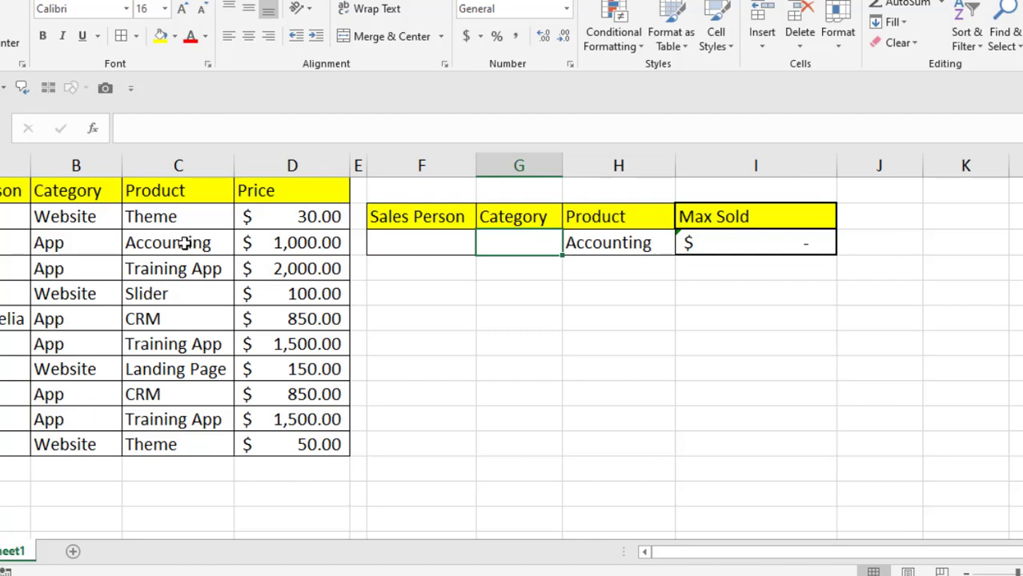
- Copy App from B3 into the Category cell G3, then check H3 and the I3 formula
{"action": "right_click", "coordinate": [96, 248]}
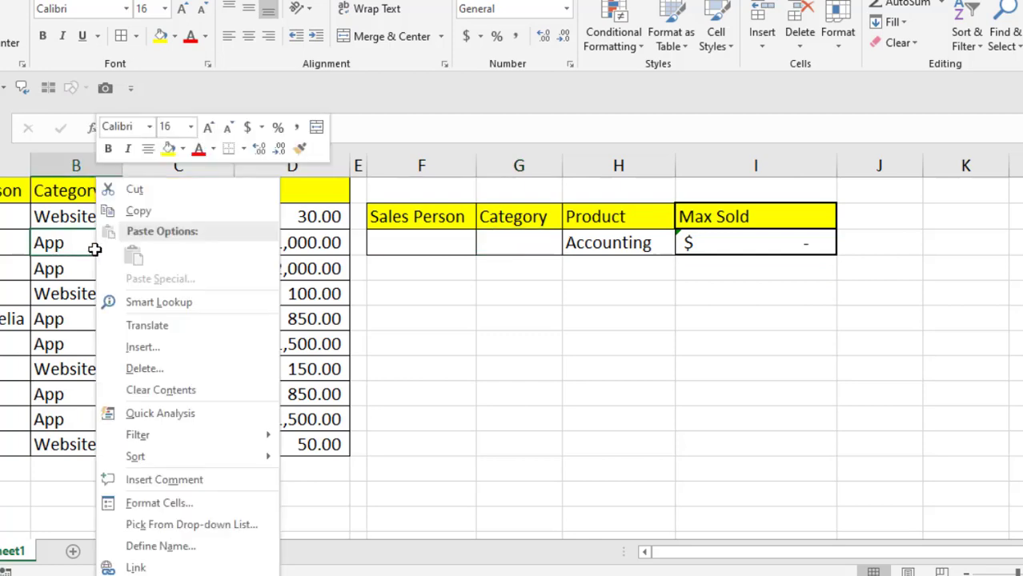
{"action": "left_click", "coordinate": [140, 211]}
{"action": "right_click", "coordinate": [542, 243]}
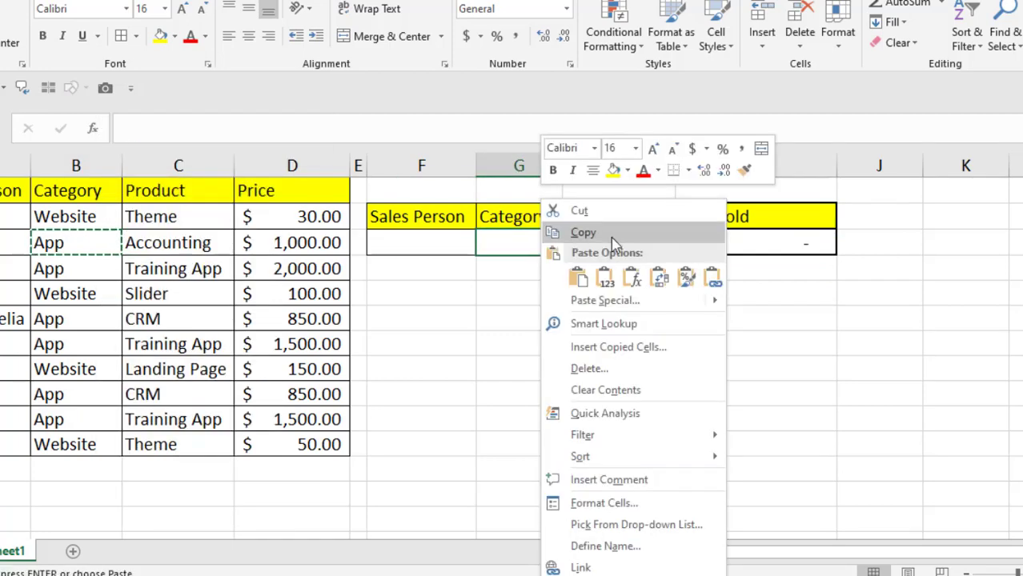
{"action": "left_click", "coordinate": [580, 275]}
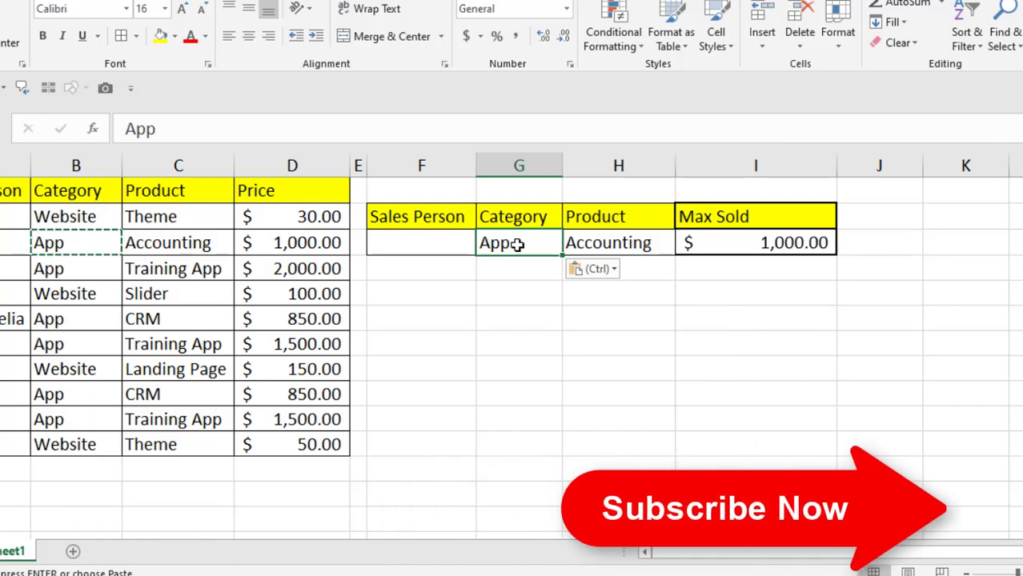
{"action": "left_click", "coordinate": [643, 245]}
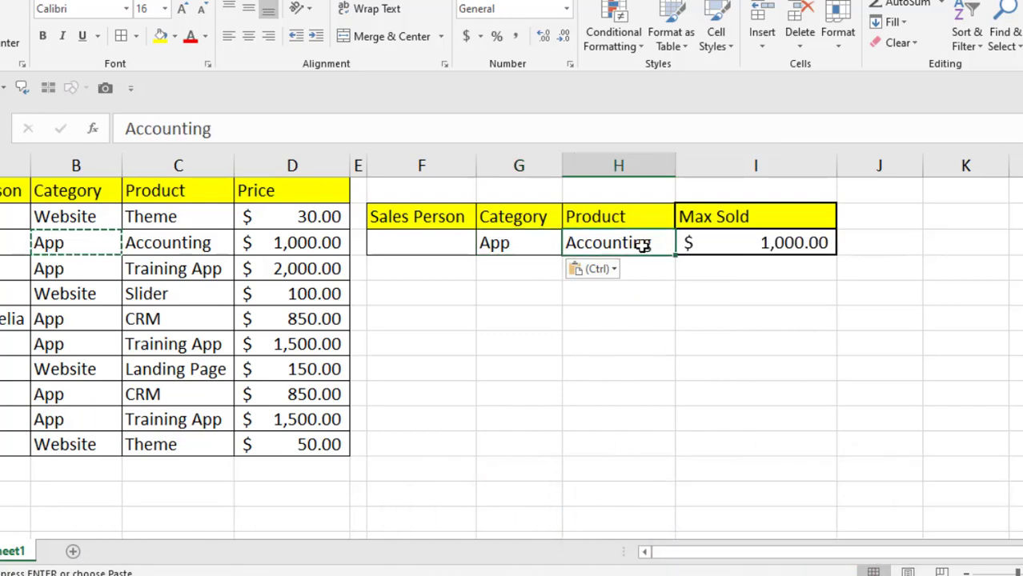
{"action": "left_click", "coordinate": [763, 245]}
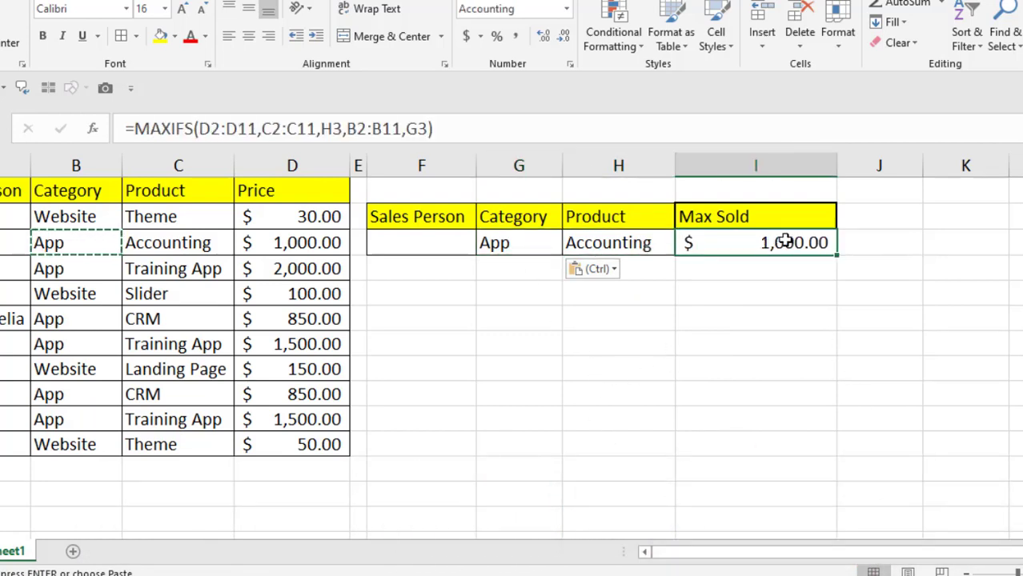
{"action": "double_click", "coordinate": [784, 242]}
- Append A2:A11,F3 as a Sales Person condition to the Max Sold formula
{"action": "left_click", "coordinate": [984, 243]}
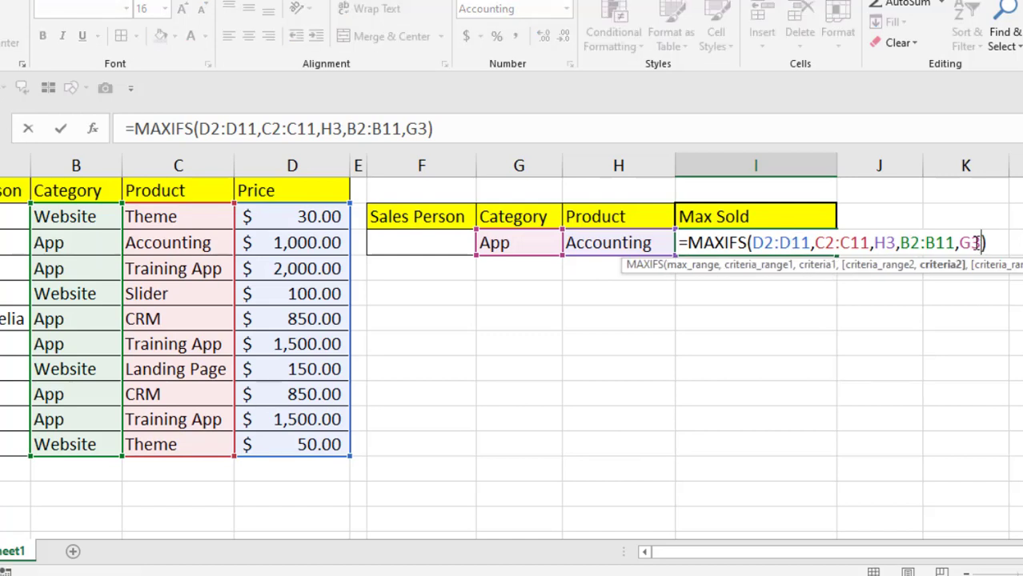
{"action": "type", "text": ","}
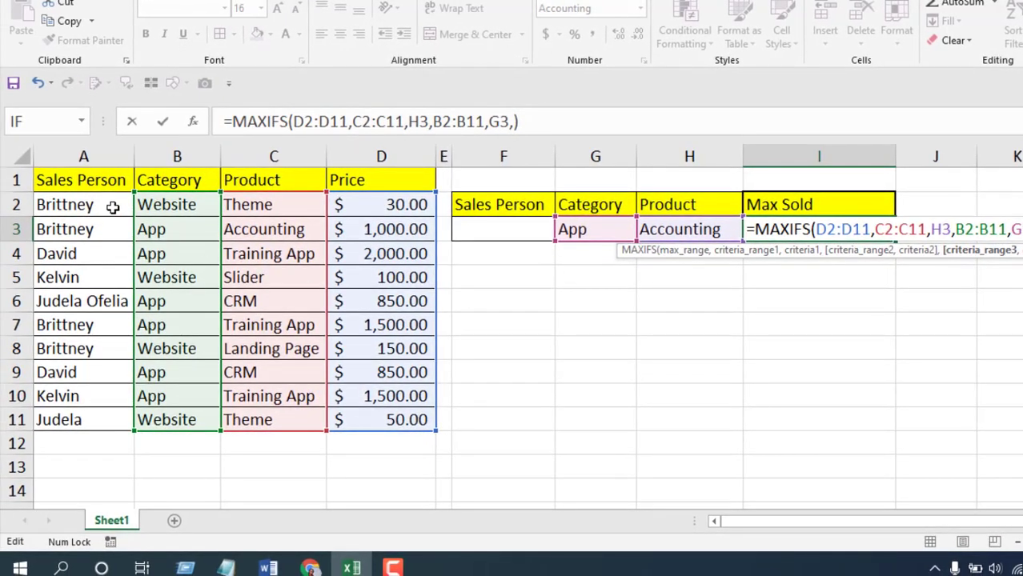
{"action": "left_click_drag", "start_coordinate": [113, 208], "coordinate": [100, 411]}
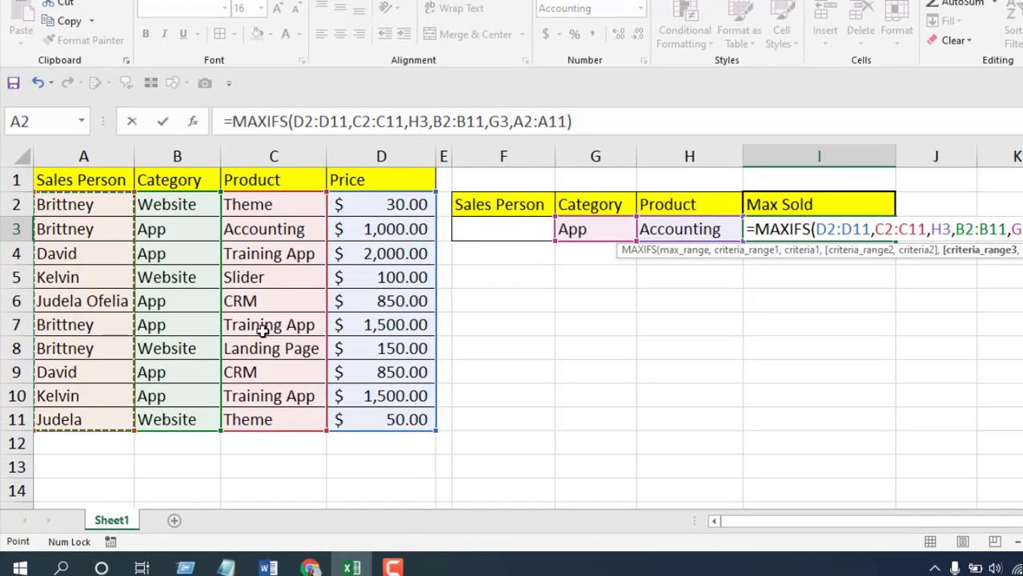
{"action": "type", "text": ","}
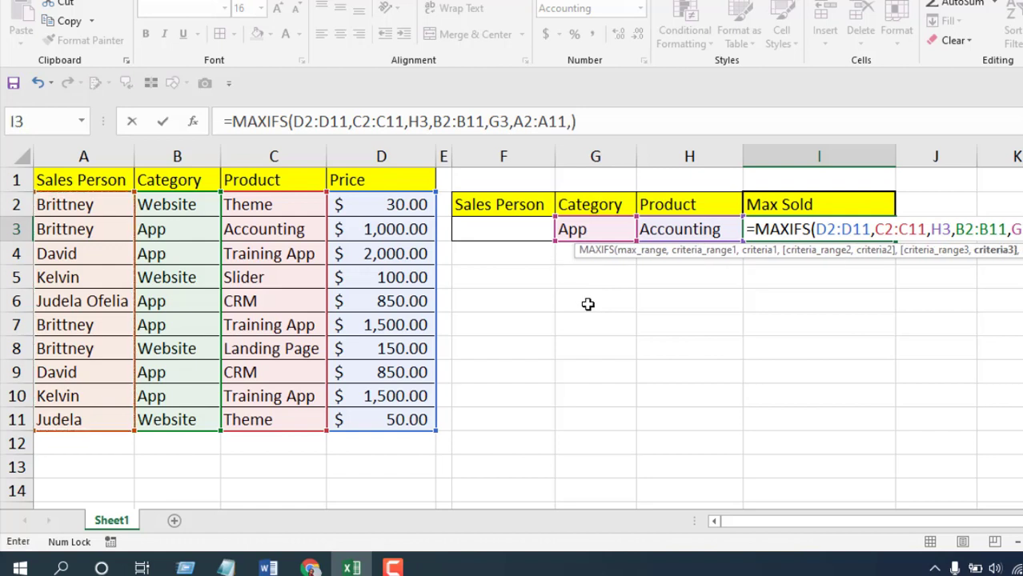
{"action": "left_click", "coordinate": [519, 228]}
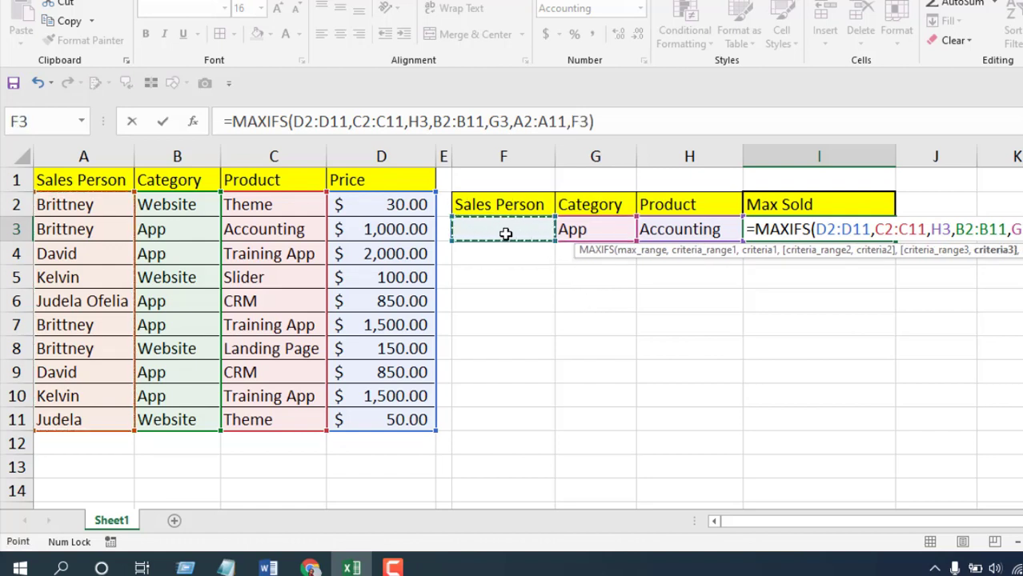
{"action": "key", "text": "Return"}
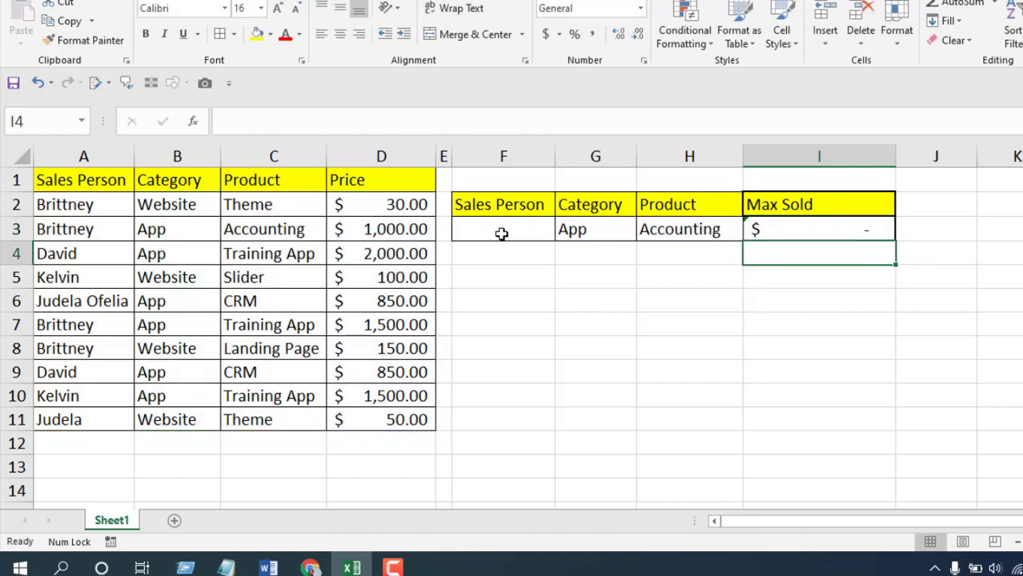
- Copy the sales person's name from A3 into the Sales Person cell F3
{"action": "left_click", "coordinate": [501, 232]}
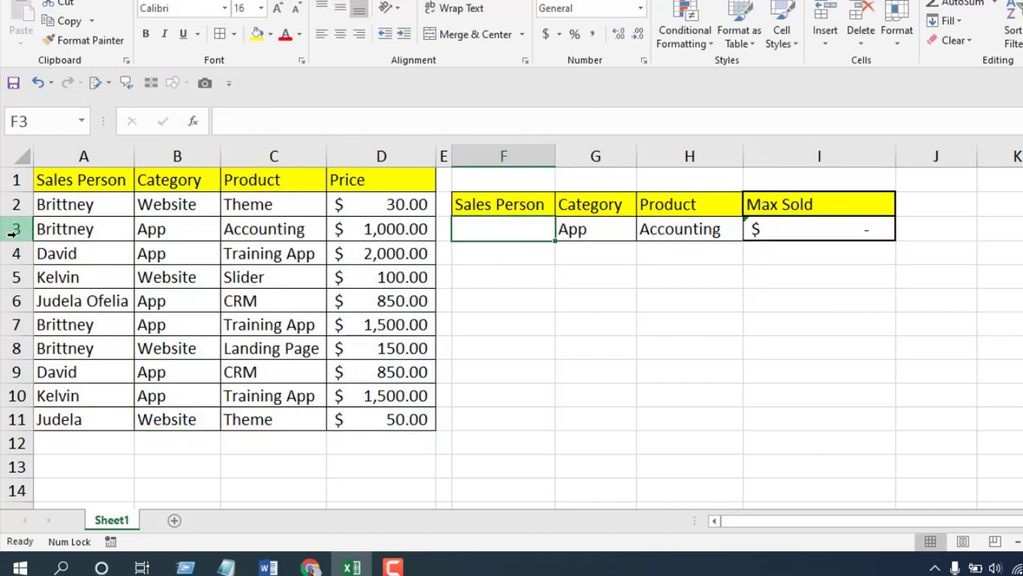
{"action": "right_click", "coordinate": [82, 229]}
{"action": "left_click", "coordinate": [122, 199]}
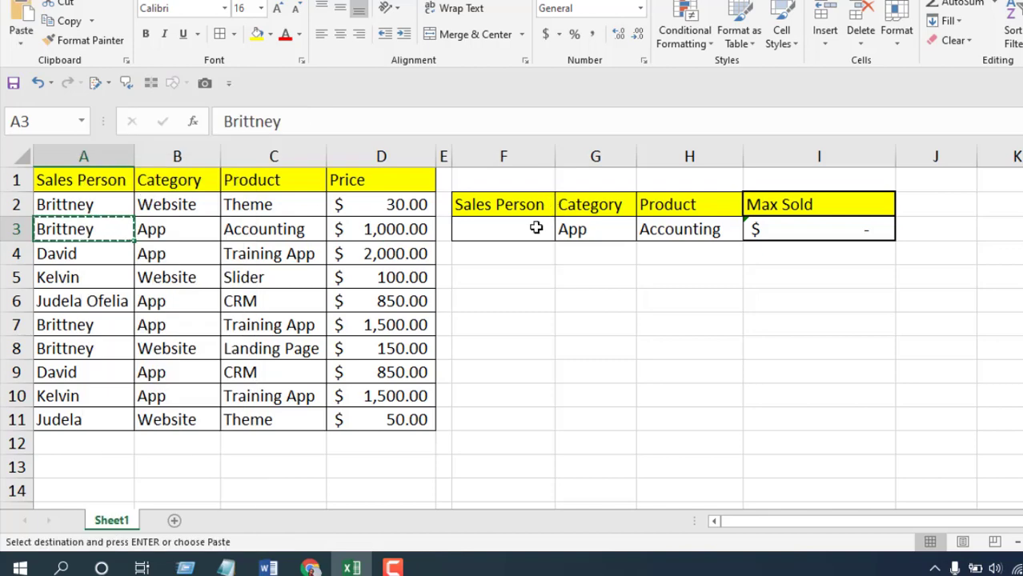
{"action": "right_click", "coordinate": [532, 231]}
{"action": "left_click", "coordinate": [565, 241]}
- Check F3, G3, H3 and the $1,000.00 Max Sold result in I3
{"action": "left_click", "coordinate": [848, 229]}
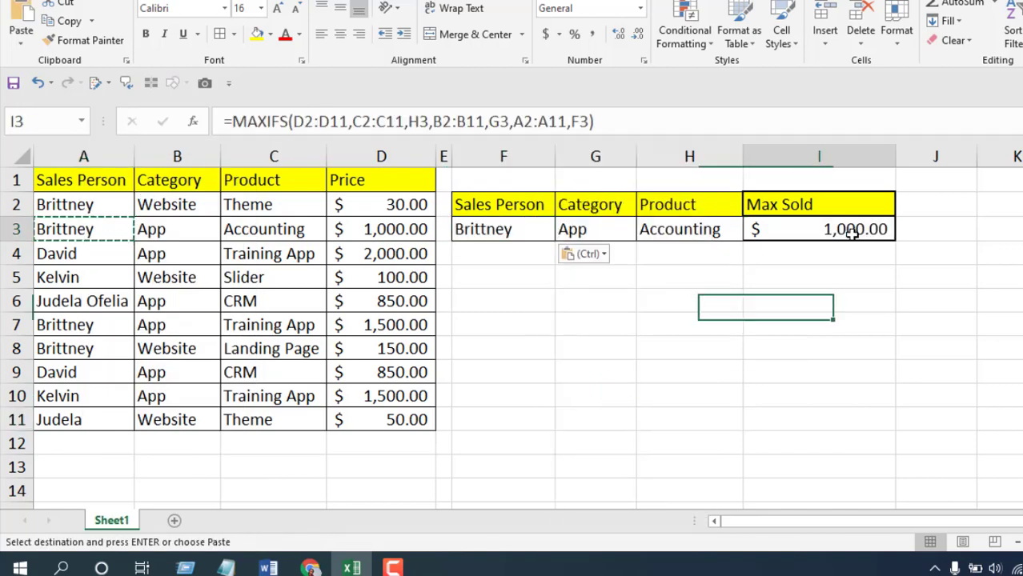
{"action": "left_click", "coordinate": [491, 229]}
{"action": "left_click", "coordinate": [818, 230]}
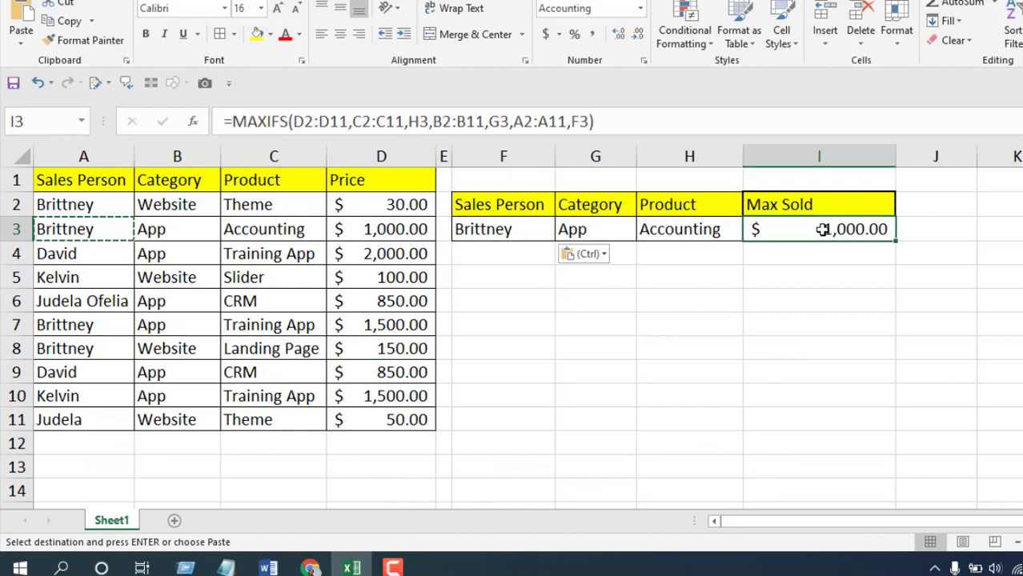
{"action": "left_click", "coordinate": [590, 231]}
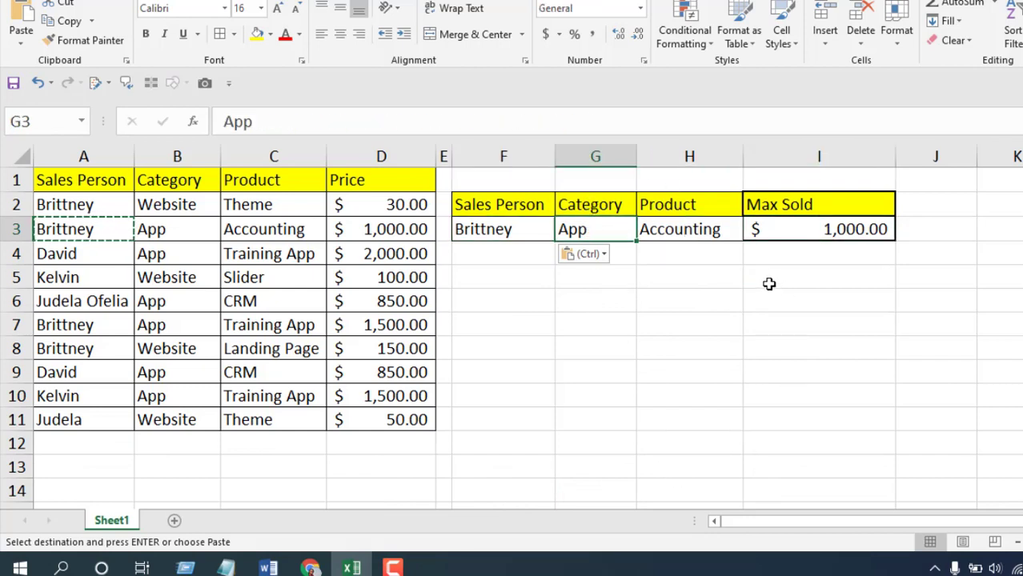
{"action": "left_click", "coordinate": [686, 233]}
{"action": "left_click", "coordinate": [745, 366]}
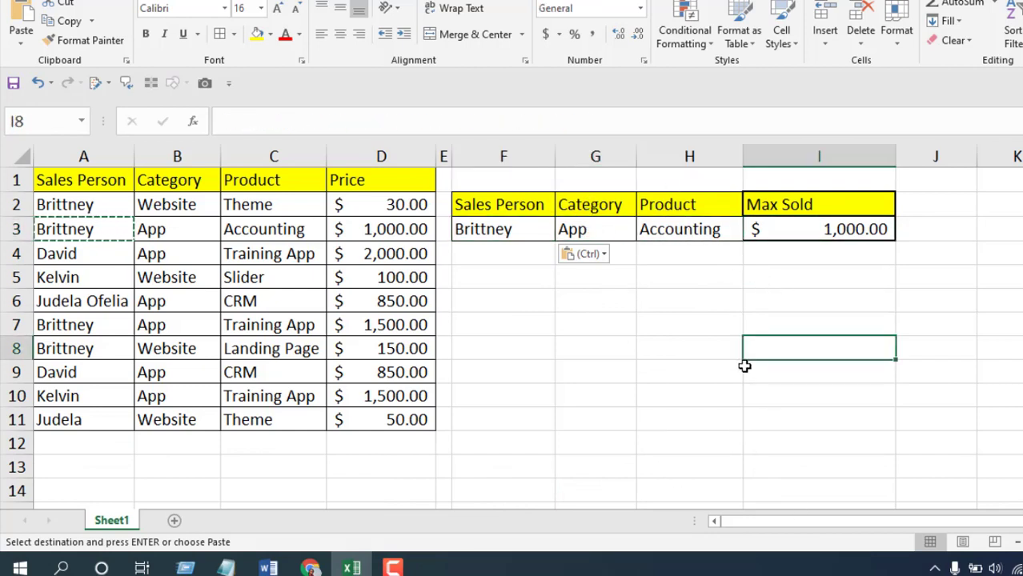